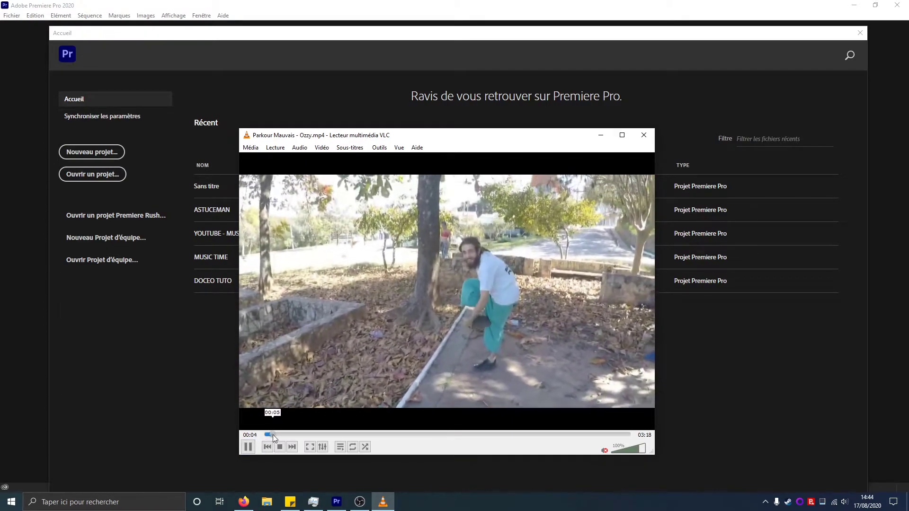
# - Preview the shaky opening footage of Parkour Mauvais - Ozzy.mp4 in VLC, pause it and return to Premiere Pro
pyautogui.click(282, 434)
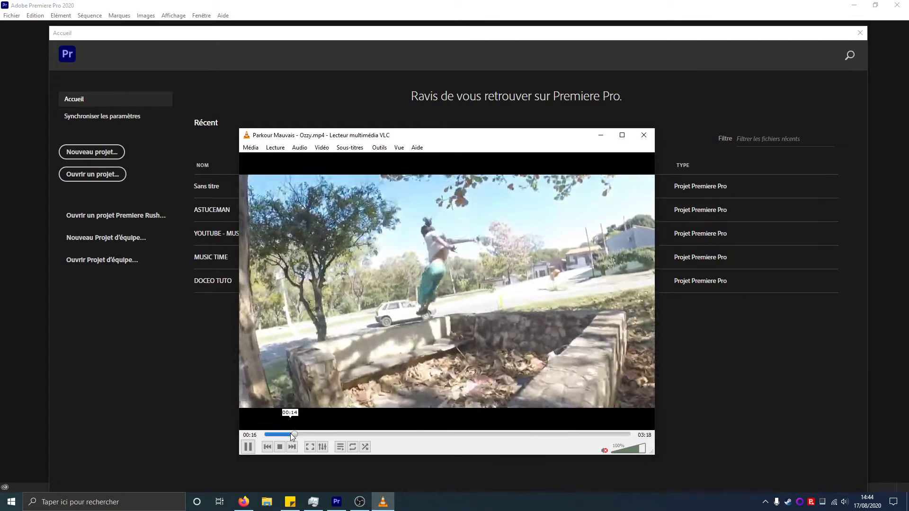
pyautogui.click(247, 447)
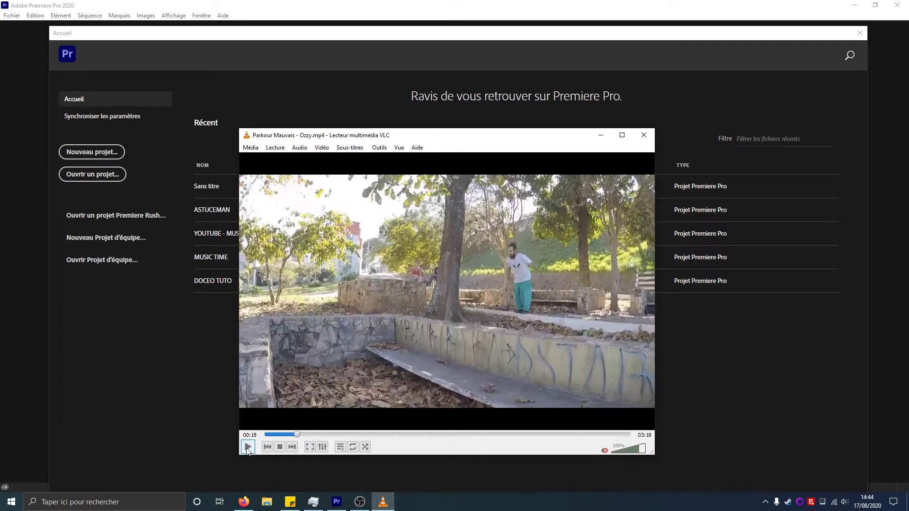
pyautogui.click(702, 101)
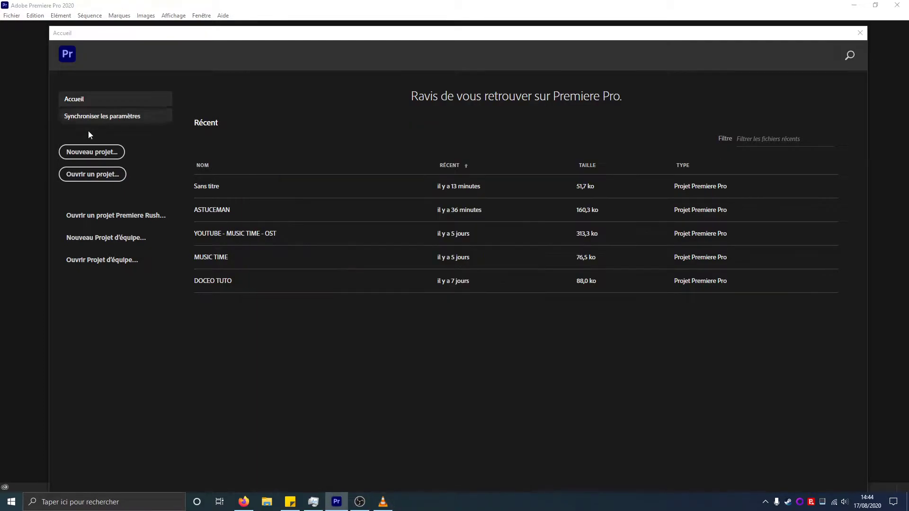
# - Create a new project named Sans titre with the default location and settings
pyautogui.click(92, 152)
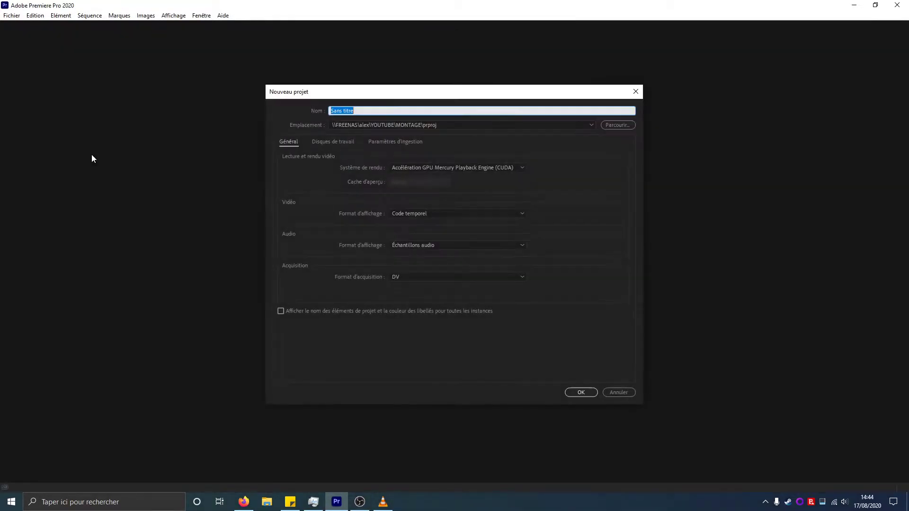
pyautogui.click(589, 394)
pyautogui.click(484, 263)
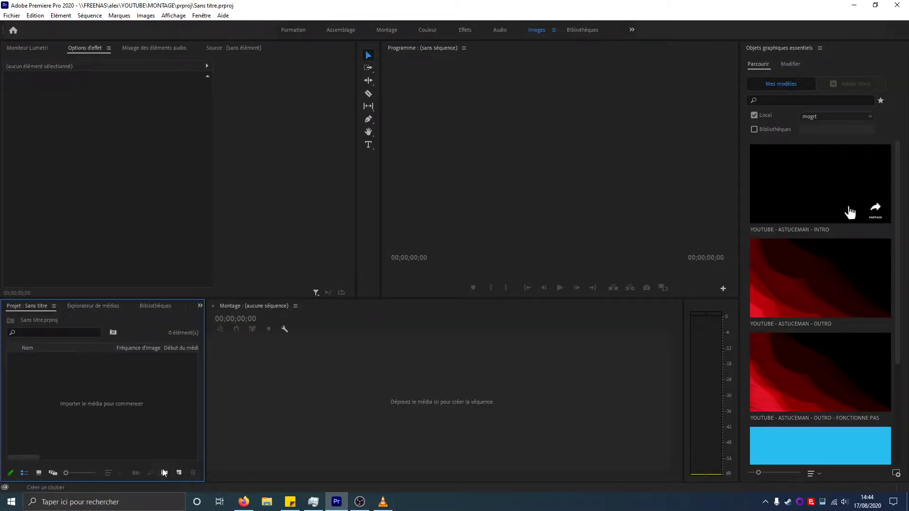
# - Create a new sequence named Séquence 01 with the DV - PAL Standard 48 kHz preset
pyautogui.click(179, 472)
pyautogui.click(195, 357)
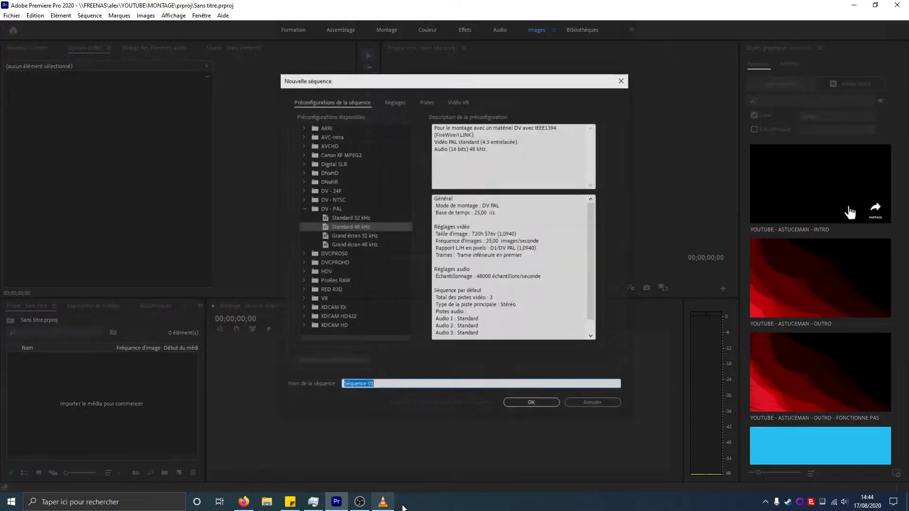
pyautogui.click(532, 405)
# - Import Parkour Mauvais - Ozzy.mp4 from the Téléchargements folder and place it at the start of V1, matching the sequence settings to the clip
pyautogui.click(267, 502)
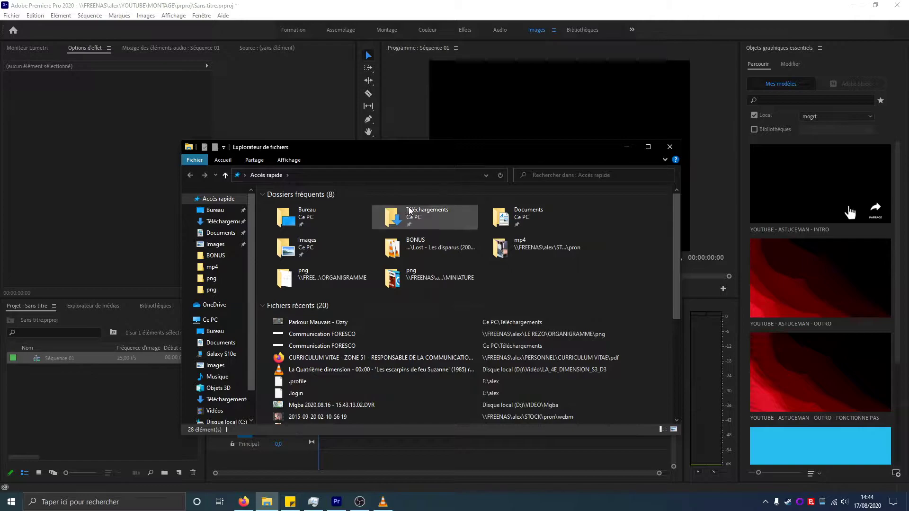
pyautogui.doubleClick(407, 217)
pyautogui.moveTo(344, 232); pyautogui.dragTo(668, 131)
pyautogui.click(670, 147)
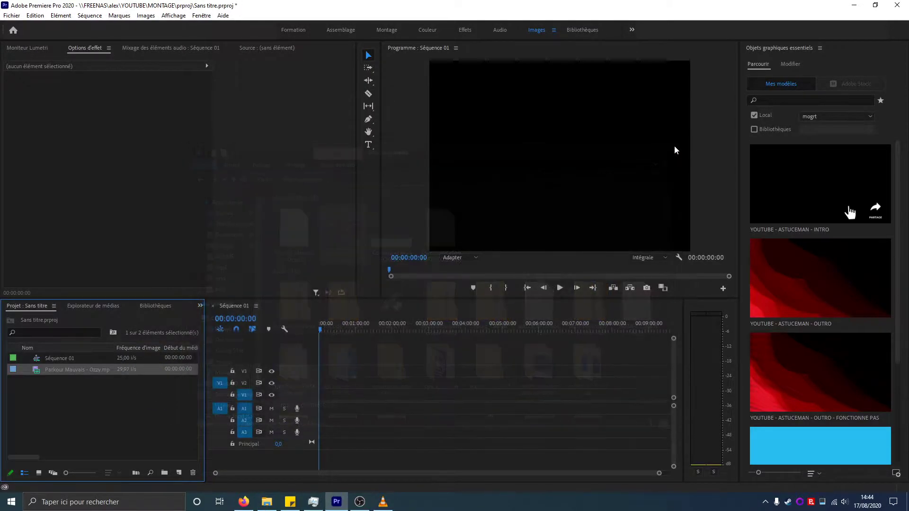
pyautogui.moveTo(60, 374); pyautogui.dragTo(322, 404)
pyautogui.click(432, 270)
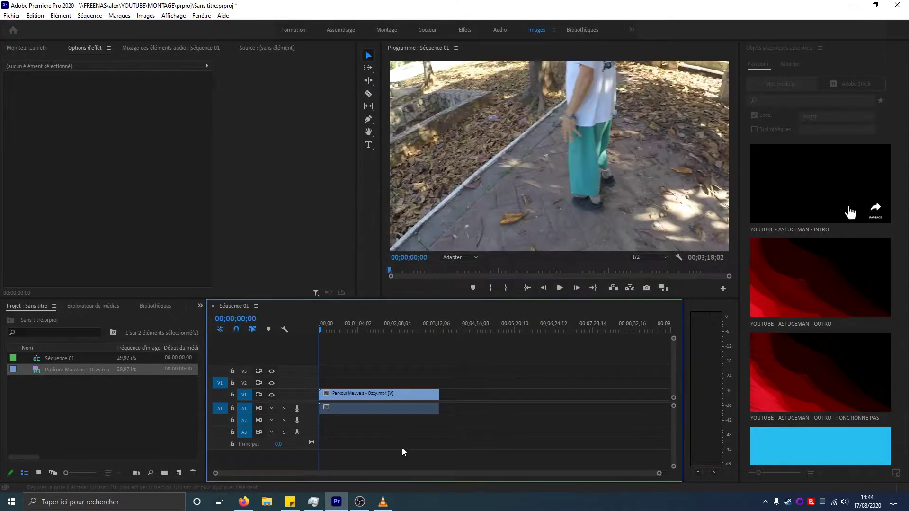
# - Mute audio track A1 and play back the unstabilised footage up to about 00;00;16;19
pyautogui.click(560, 288)
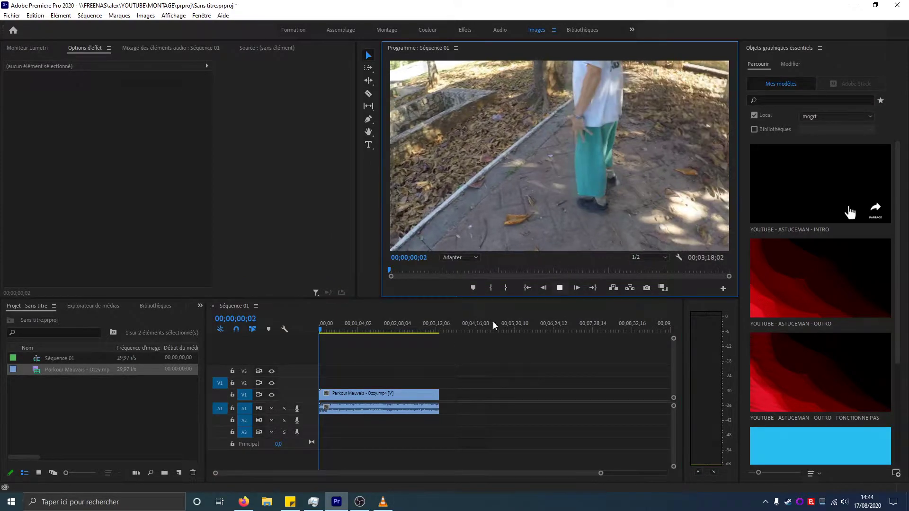
pyautogui.click(272, 409)
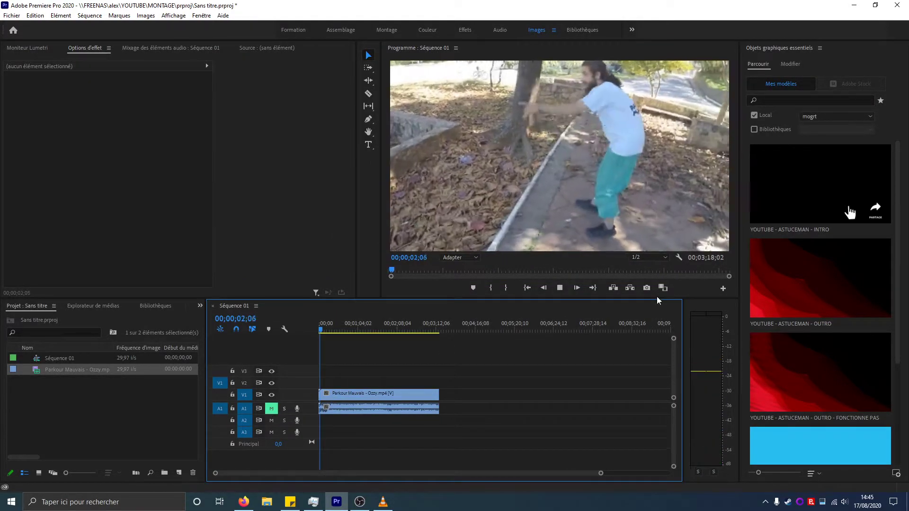
pyautogui.moveTo(324, 331); pyautogui.dragTo(329, 333)
pyautogui.press('space')
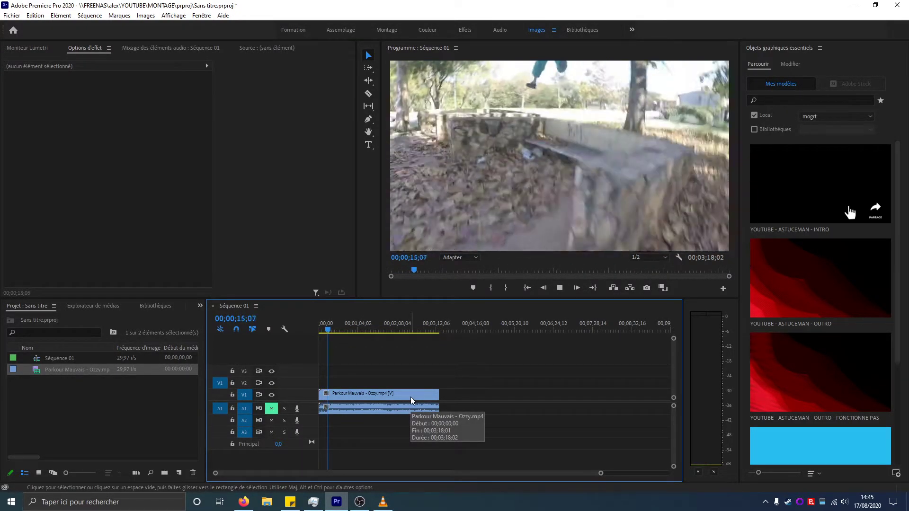
pyautogui.press('space')
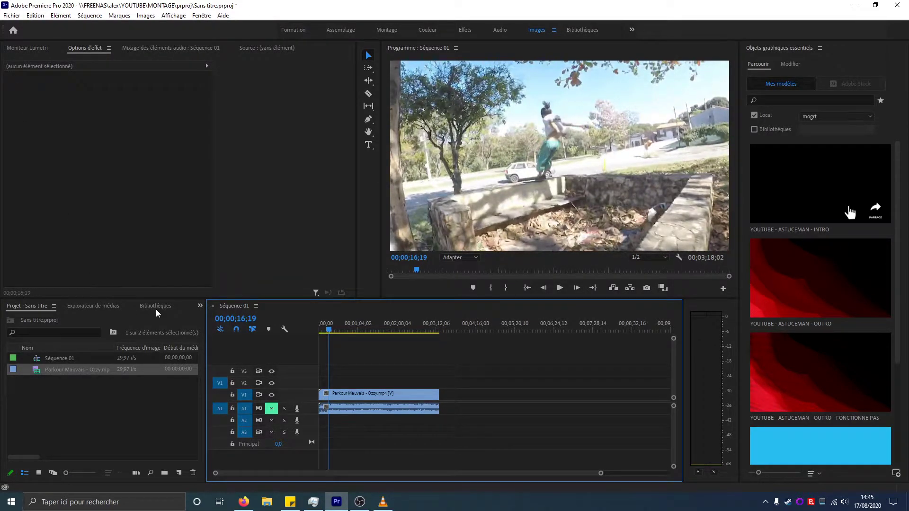
# - Apply the Stabilisation video effect from the Déformation category to the parkour clip on V1
pyautogui.scroll(-3, 157, 313)
pyautogui.scroll(-1, 156, 313)
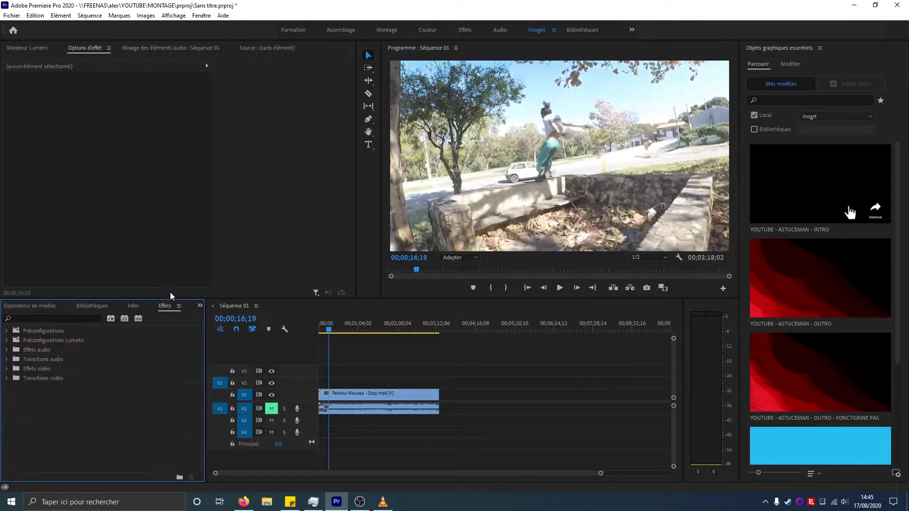
pyautogui.click(7, 370)
pyautogui.scroll(-1, 9, 373)
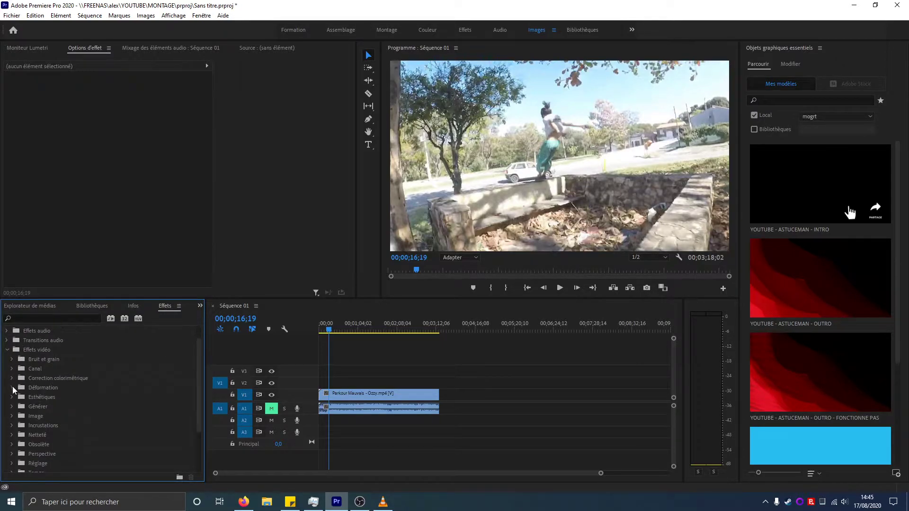
pyautogui.click(12, 387)
pyautogui.scroll(-3, 70, 385)
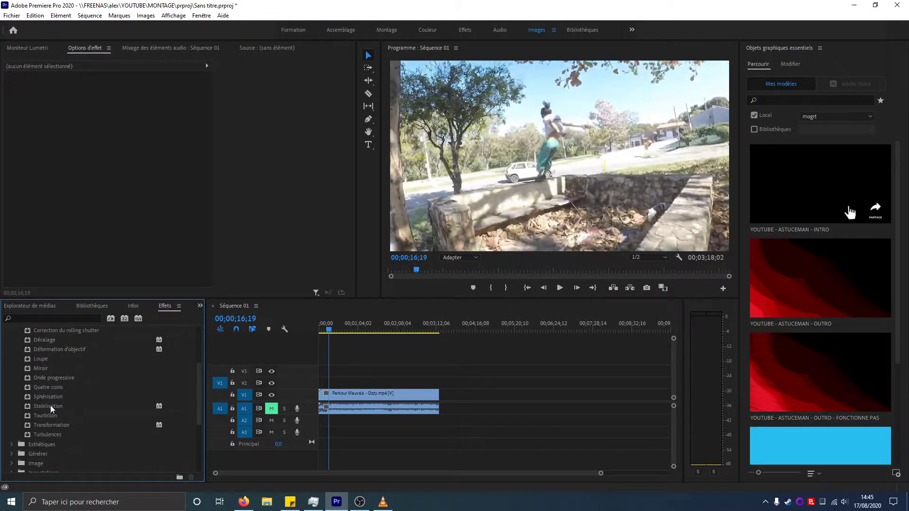
pyautogui.click(51, 407)
pyautogui.moveTo(47, 408); pyautogui.dragTo(361, 397)
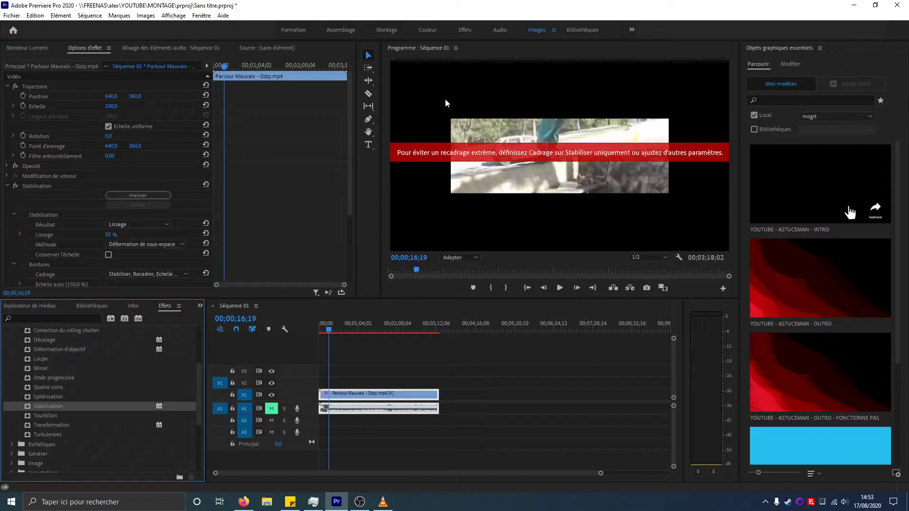
# - Preview the stabilised clip and set the Stabilisation effect's Cadrage to Stabiliser uniquement
pyautogui.click(560, 288)
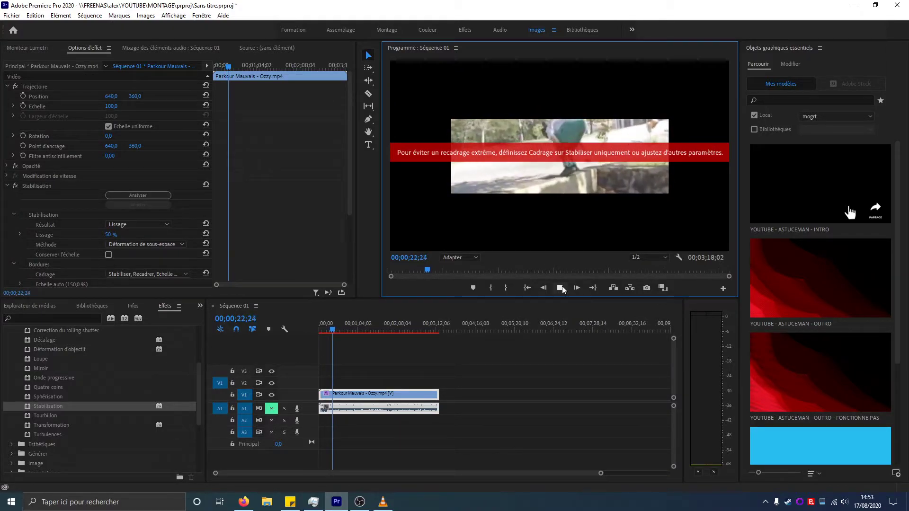
pyautogui.click(562, 288)
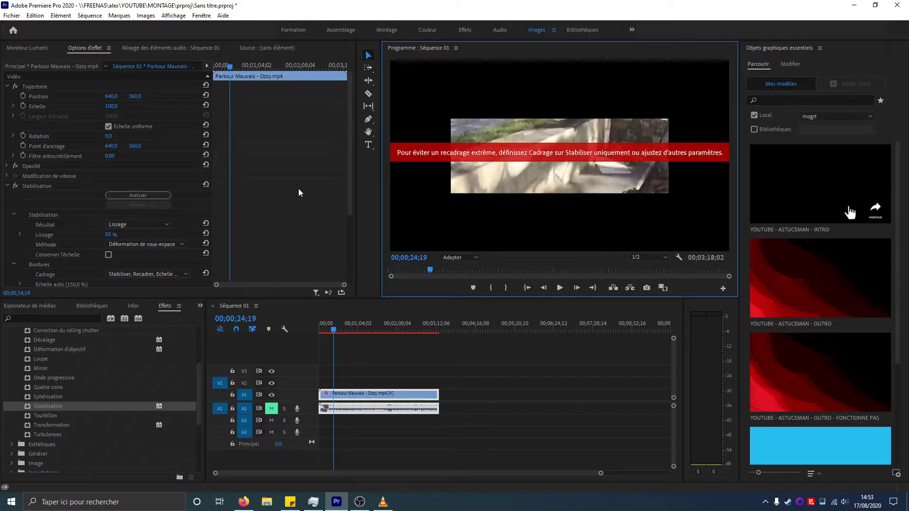
pyautogui.scroll(-2, 299, 197)
pyautogui.scroll(-1, 299, 199)
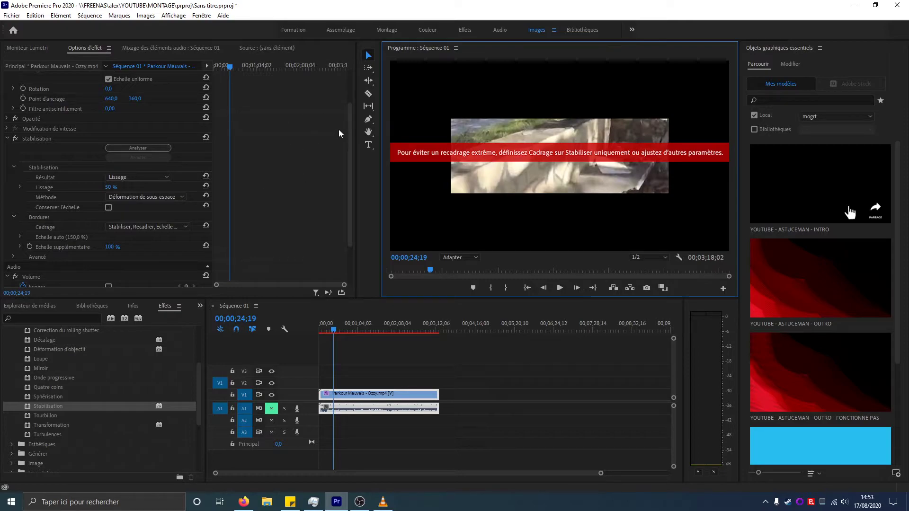
pyautogui.click(152, 227)
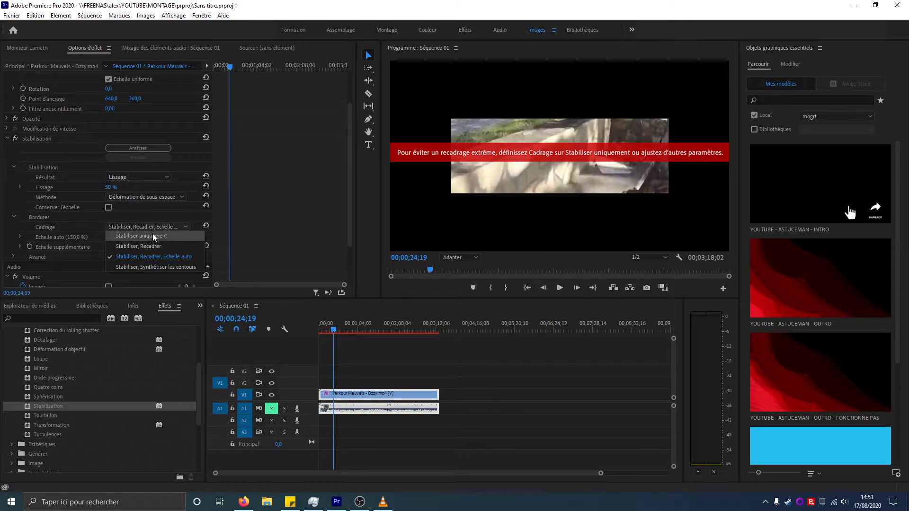
pyautogui.click(153, 236)
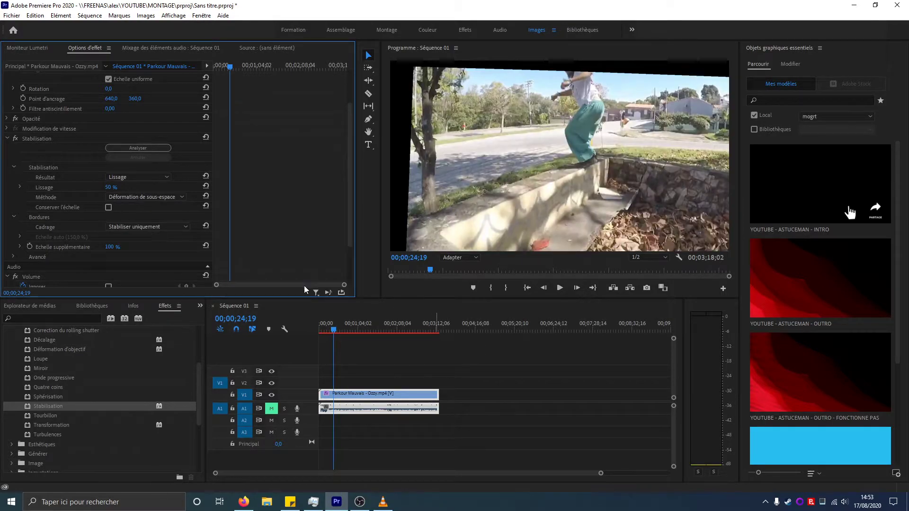
# - Move back to an earlier point of the clip and play it to check the stabilisation with the new framing
pyautogui.moveTo(334, 335); pyautogui.dragTo(326, 332)
pyautogui.click(525, 260)
pyautogui.press('space')
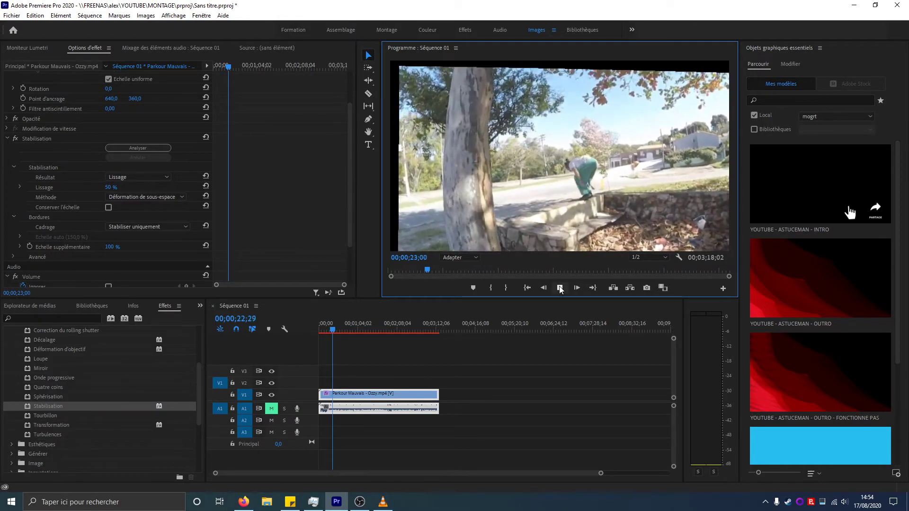
pyautogui.click(560, 288)
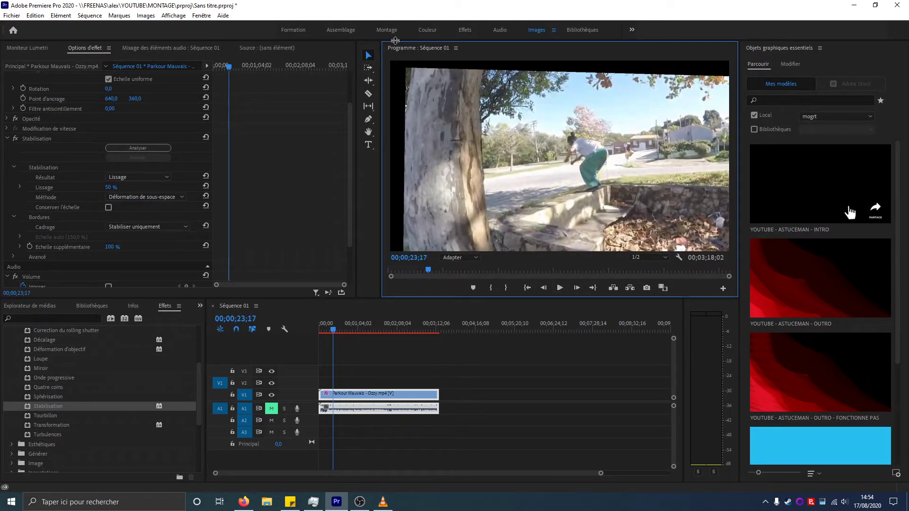